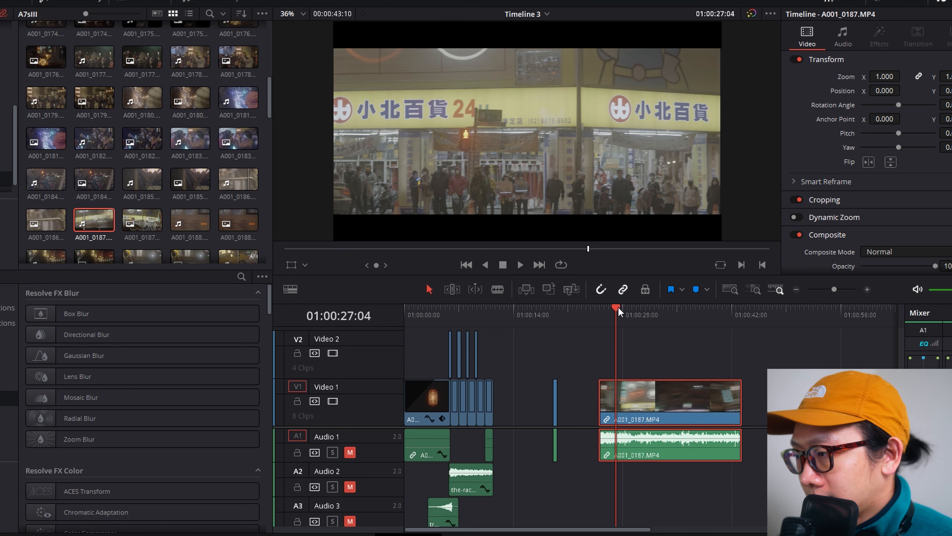
Scrub through the A001_0187 clip and its short trimmed version to examine the motion-blurred whip pan.
{"action": "left_click_drag", "start_coordinate": [618, 307], "coordinate": [644, 307]}
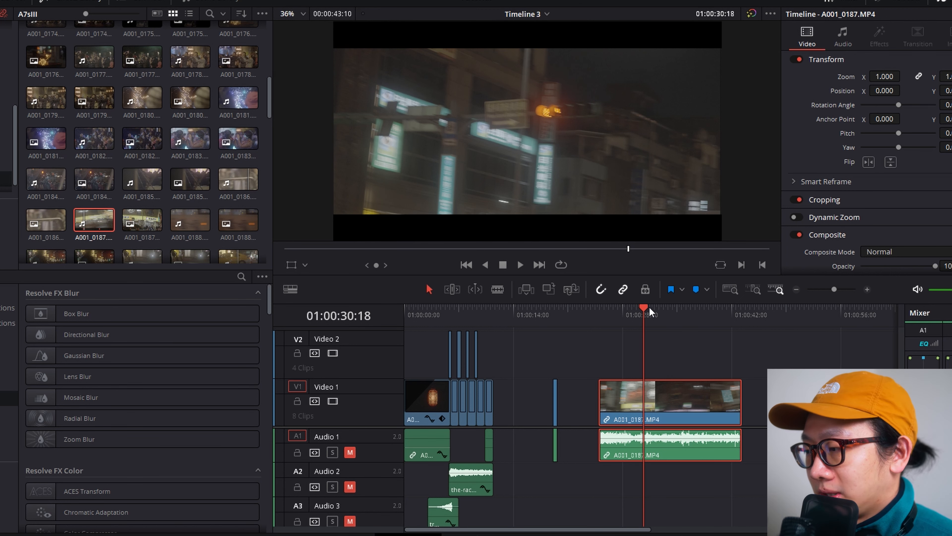
{"action": "left_click_drag", "start_coordinate": [649, 307], "coordinate": [643, 308]}
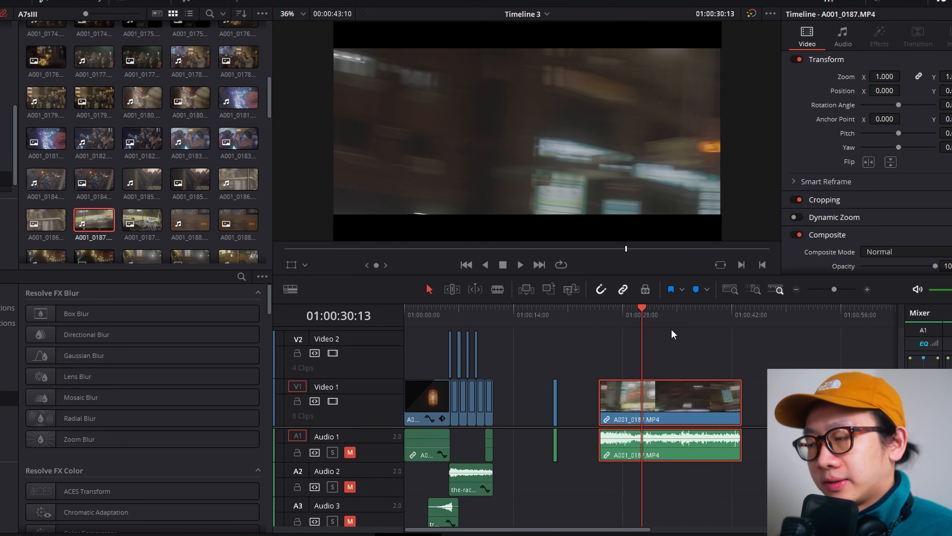
{"action": "left_click_drag", "start_coordinate": [639, 308], "coordinate": [638, 308]}
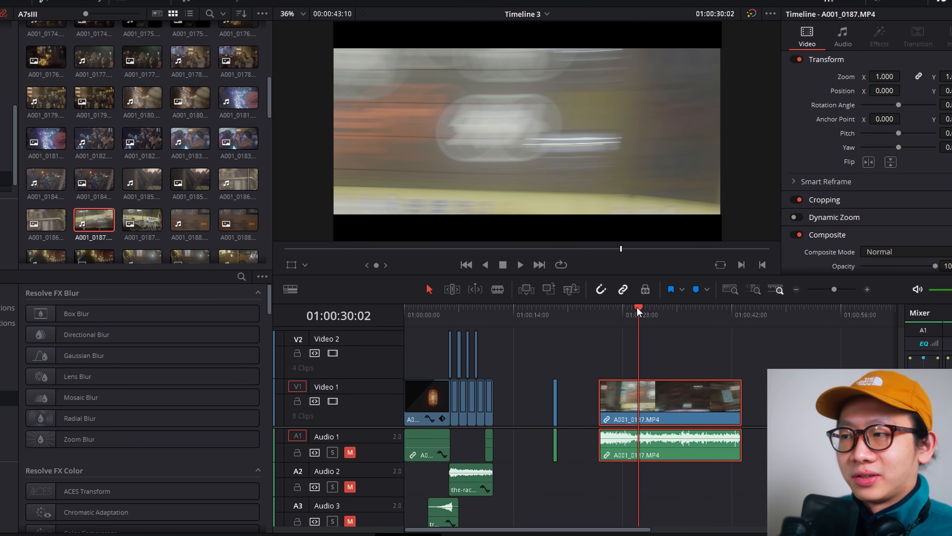
{"action": "left_click_drag", "start_coordinate": [637, 306], "coordinate": [647, 309]}
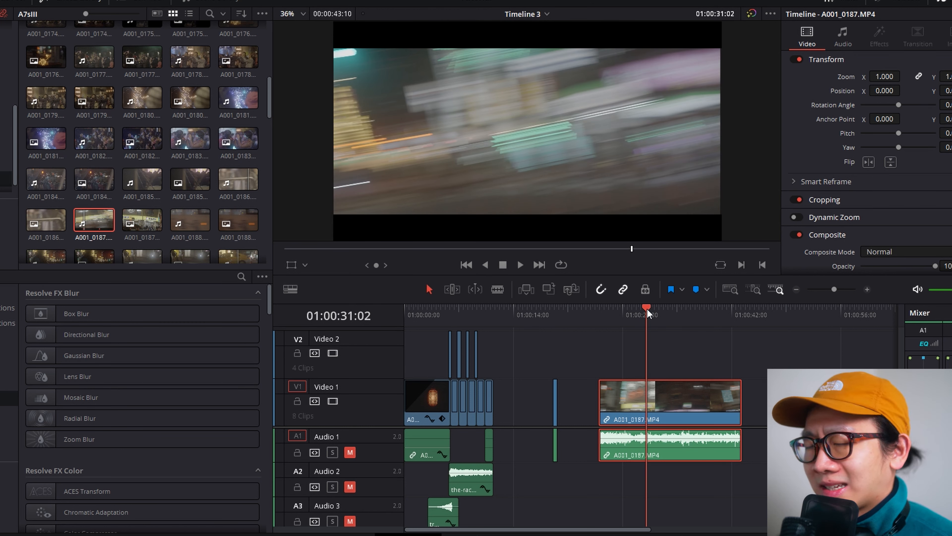
{"action": "left_click_drag", "start_coordinate": [647, 309], "coordinate": [650, 309]}
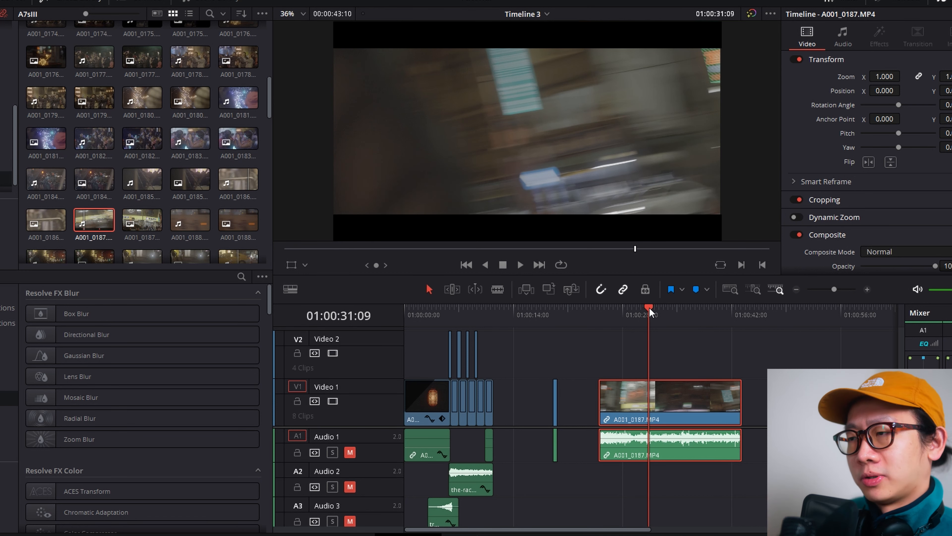
{"action": "left_click_drag", "start_coordinate": [649, 307], "coordinate": [675, 320]}
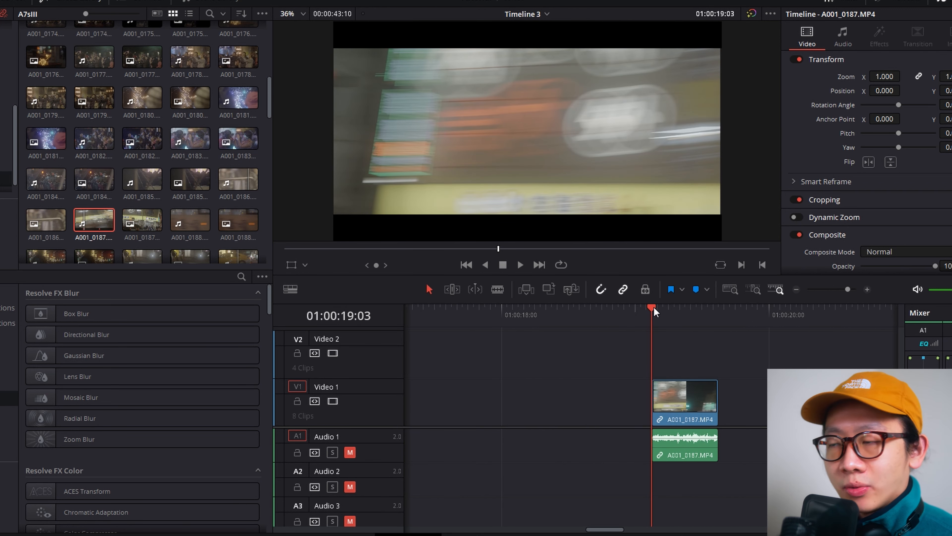
{"action": "mouse_move", "coordinate": [654, 307]}
{"action": "left_mouse_down"}
{"action": "mouse_move", "coordinate": [698, 310]}
{"action": "mouse_move", "coordinate": [665, 315]}
{"action": "mouse_move", "coordinate": [691, 322]}
{"action": "mouse_move", "coordinate": [659, 310]}
{"action": "left_mouse_up"}
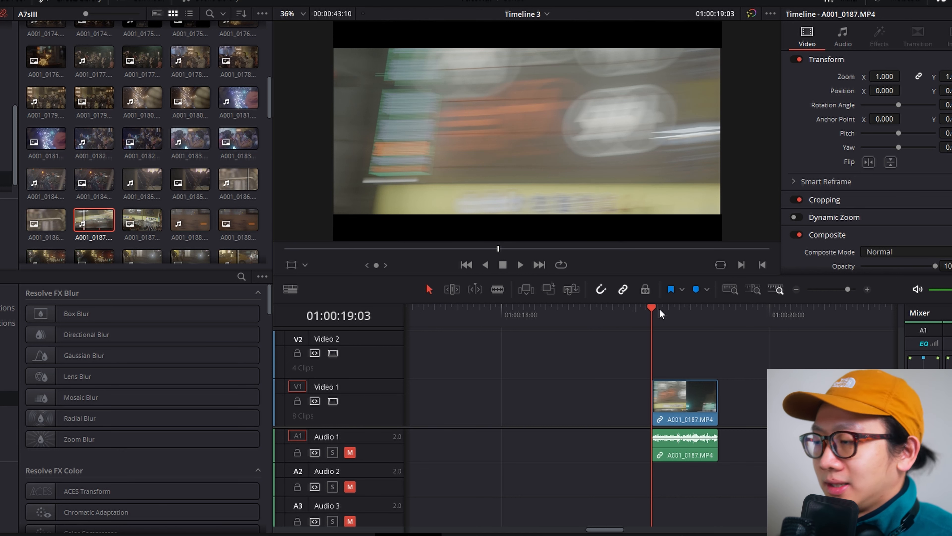
{"action": "left_click", "coordinate": [673, 309]}
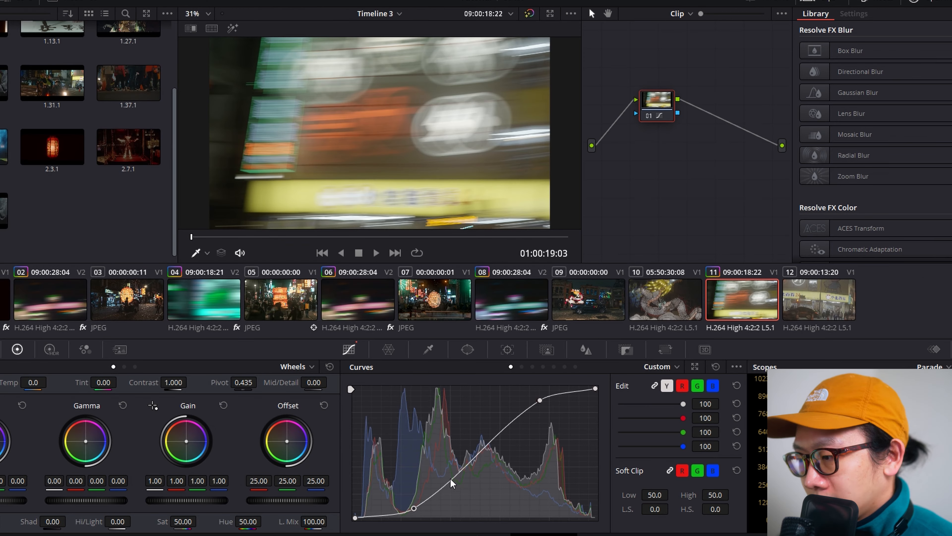
Grade the trimmed A001_0187 clip with a steeper contrast curve, shadows -17, highlights -21, saturation 100 and a shifted overall hue.
{"action": "left_click_drag", "start_coordinate": [546, 415], "coordinate": [536, 396]}
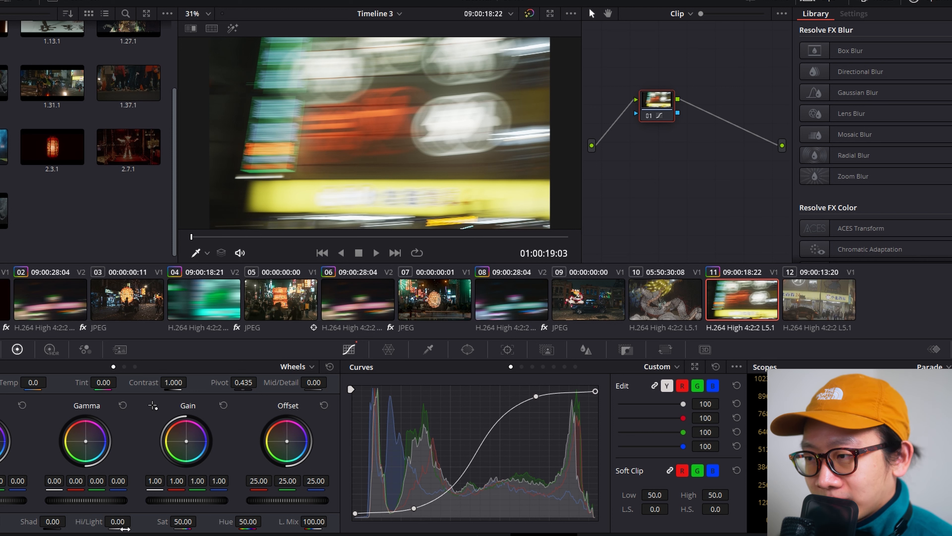
{"action": "left_click_drag", "start_coordinate": [125, 529], "coordinate": [88, 529]}
{"action": "left_click_drag", "start_coordinate": [183, 521], "coordinate": [200, 522]}
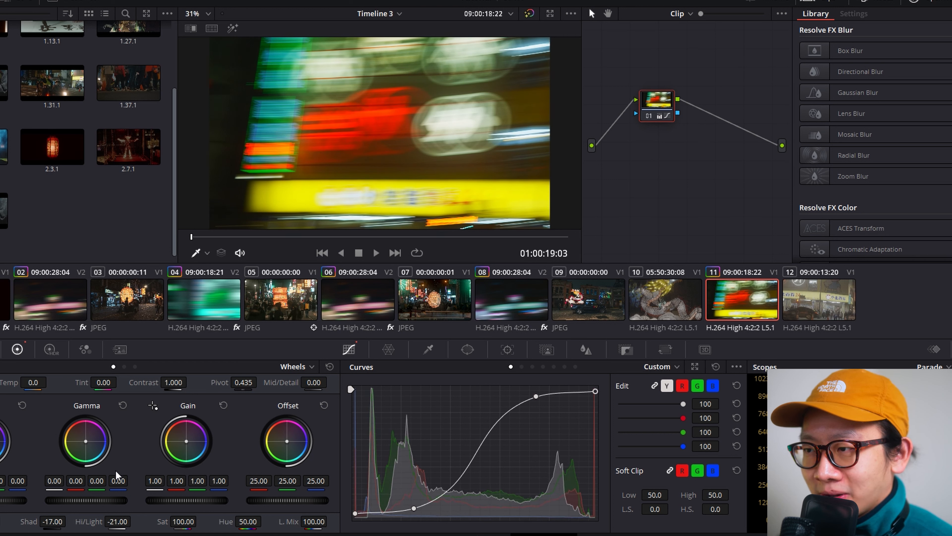
{"action": "left_click", "coordinate": [521, 367]}
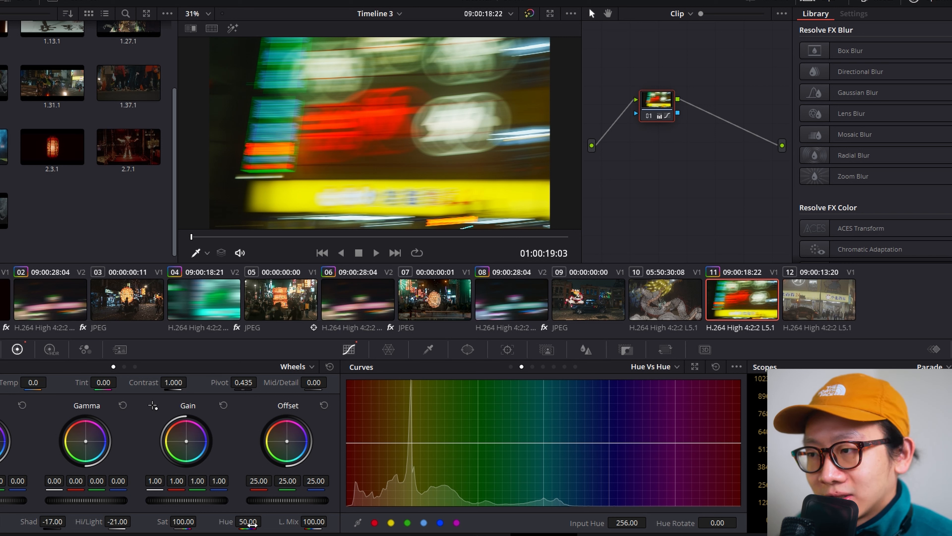
{"action": "left_click_drag", "start_coordinate": [250, 522], "coordinate": [265, 521]}
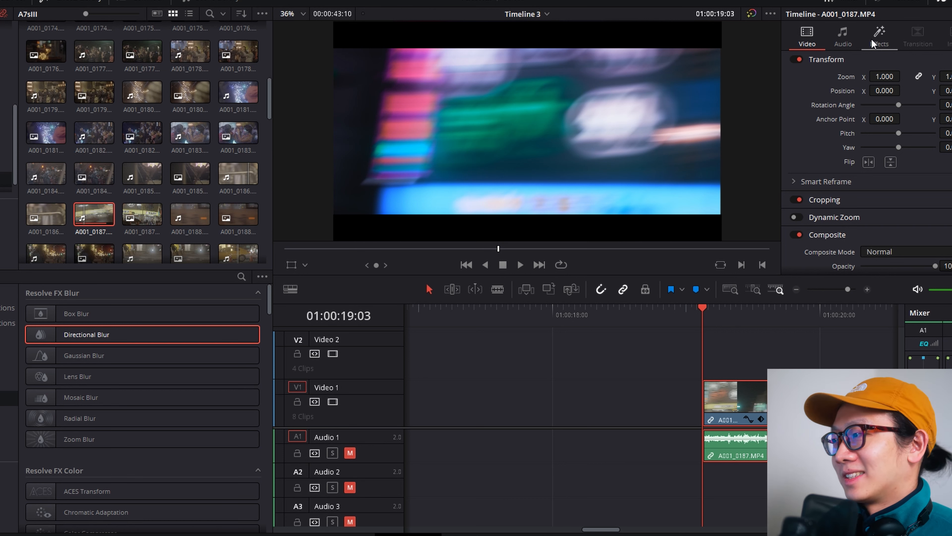
Adjust the clip's Directional Blur to a nearly horizontal angle and a strength slightly below the middle of its range.
{"action": "left_click", "coordinate": [871, 38]}
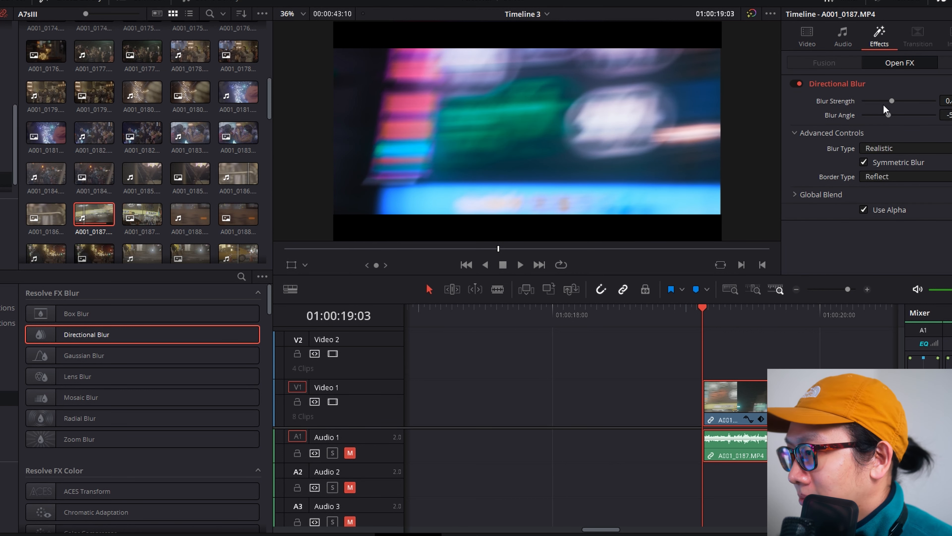
{"action": "mouse_move", "coordinate": [892, 97]}
{"action": "left_mouse_down"}
{"action": "mouse_move", "coordinate": [929, 100]}
{"action": "mouse_move", "coordinate": [885, 115]}
{"action": "mouse_move", "coordinate": [898, 114]}
{"action": "left_mouse_up"}
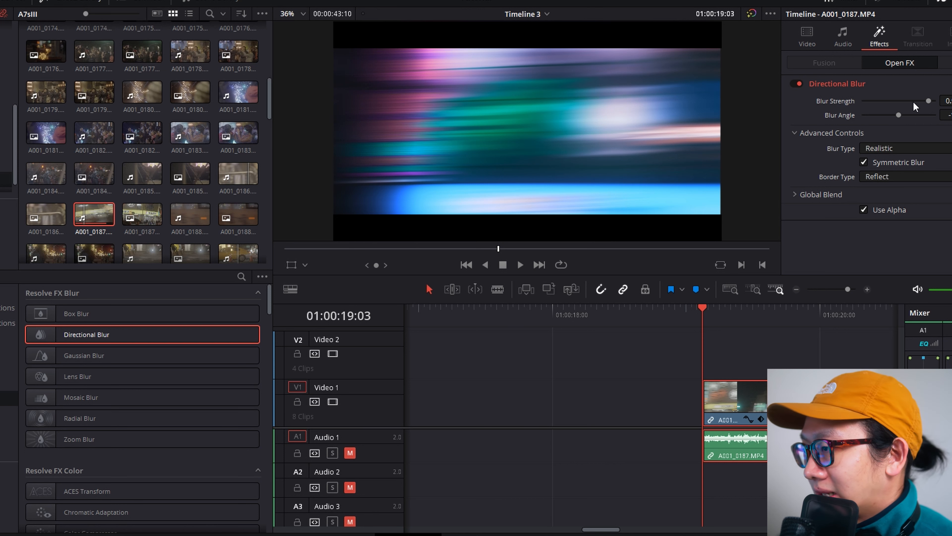
{"action": "left_click_drag", "start_coordinate": [929, 101], "coordinate": [891, 101]}
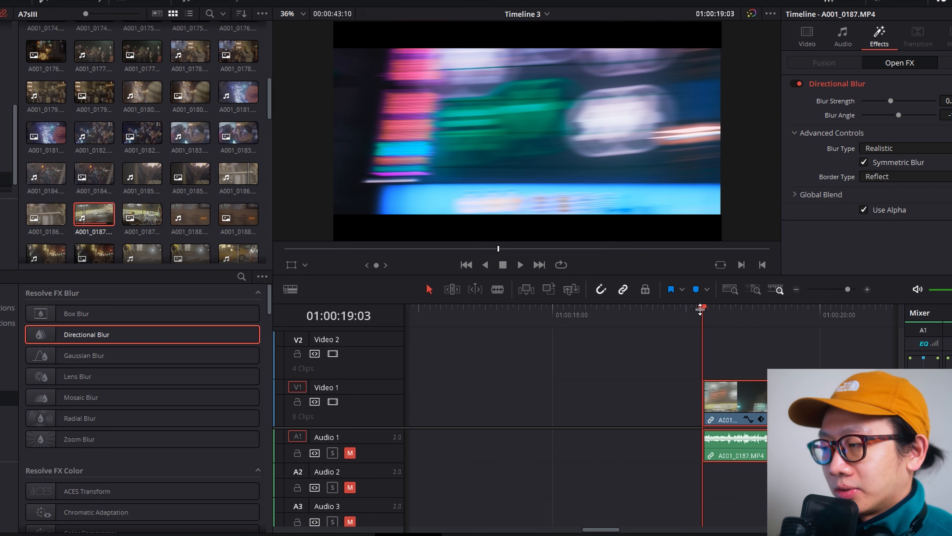
Play back the graded and blurred A001_0187 clip several times from just before its start to review the effect.
{"action": "left_click", "coordinate": [687, 311]}
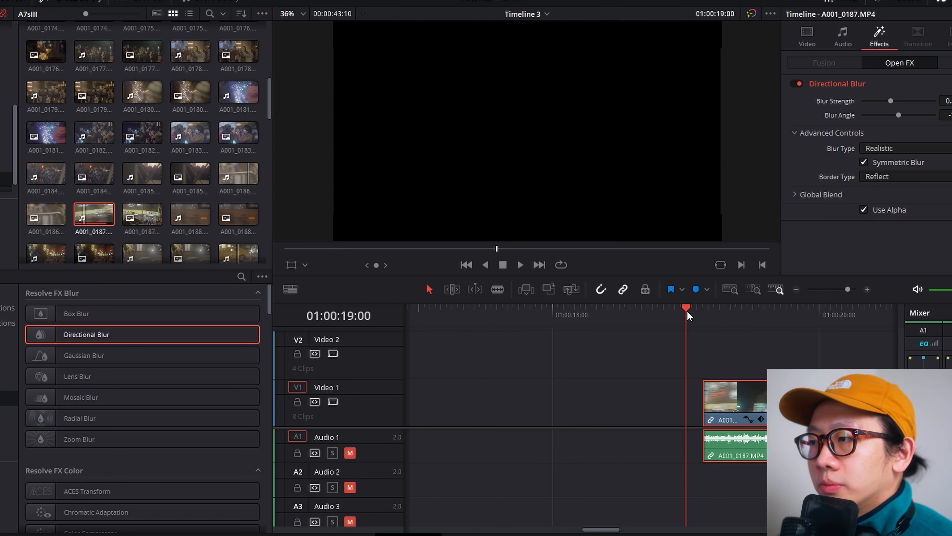
{"action": "key", "text": "space"}
{"action": "key", "text": "space"}
{"action": "left_click", "coordinate": [687, 311]}
{"action": "key", "text": "space"}
{"action": "key", "text": "space"}
{"action": "key", "text": "space"}
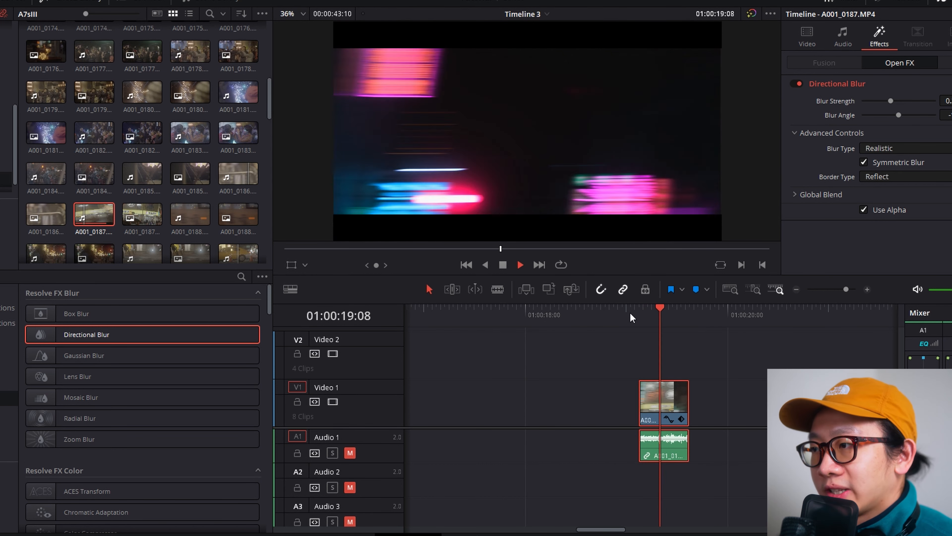
{"action": "key", "text": "space"}
{"action": "left_click", "coordinate": [630, 313]}
{"action": "key", "text": "space"}
{"action": "key", "text": "space"}
{"action": "left_click", "coordinate": [655, 315]}
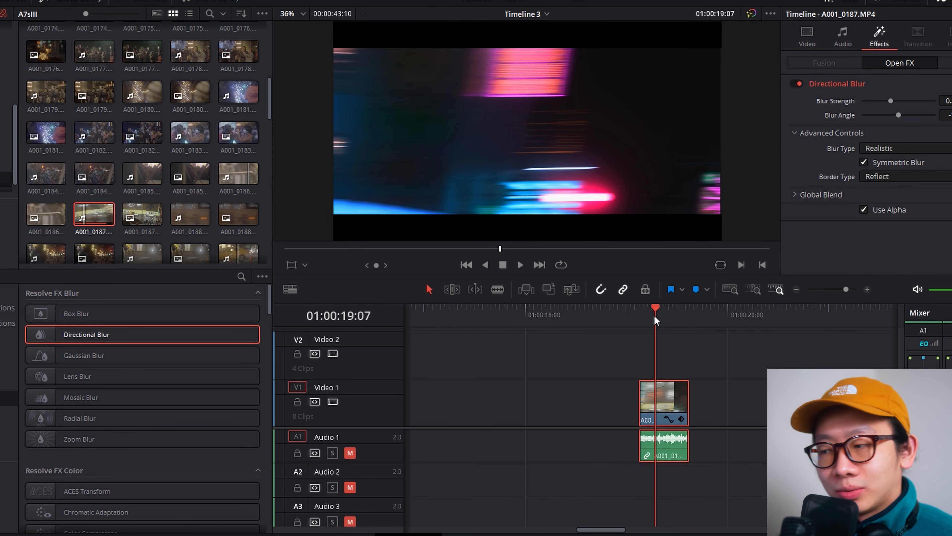
Inspect the composite mode of the first whip-pan clip on Video 2, above the cut between the two lantern shots.
{"action": "left_click_drag", "start_coordinate": [608, 529], "coordinate": [488, 530]}
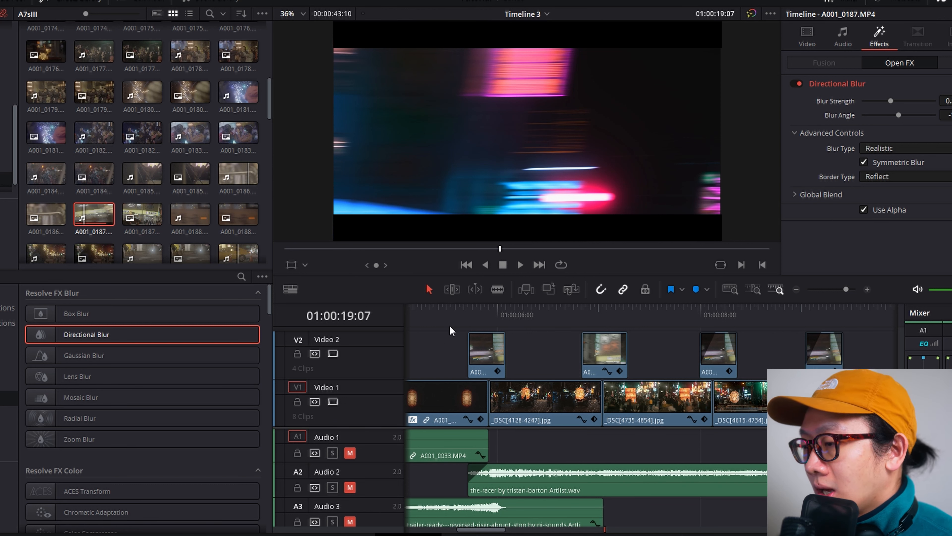
{"action": "left_click", "coordinate": [466, 317]}
{"action": "left_click_drag", "start_coordinate": [465, 316], "coordinate": [456, 316]}
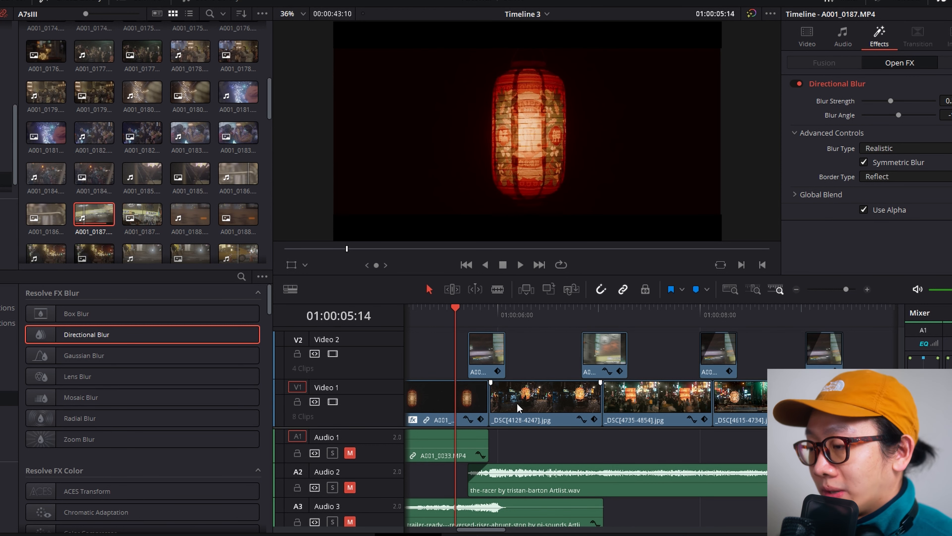
{"action": "left_click", "coordinate": [487, 359]}
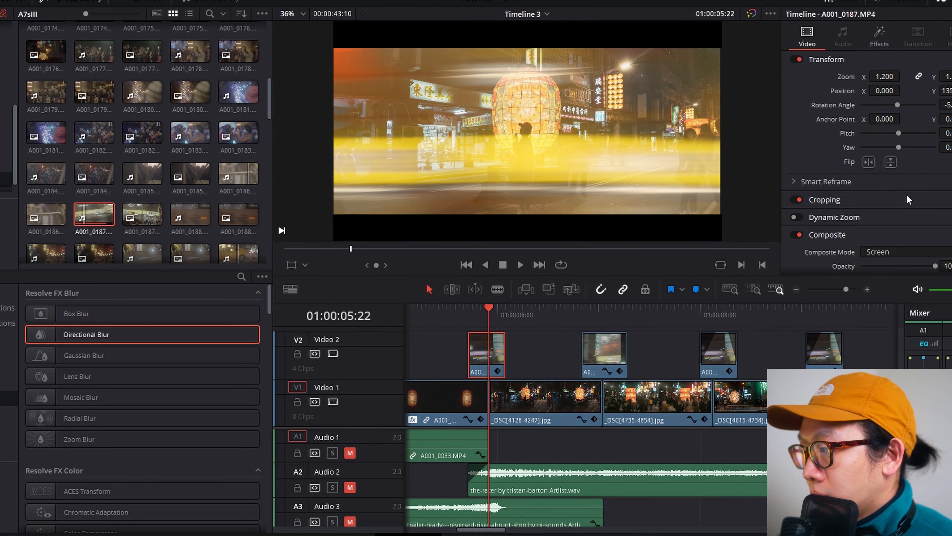
{"action": "scroll", "coordinate": [907, 195], "scroll_direction": "down", "scroll_amount": 3}
{"action": "left_click", "coordinate": [908, 183]}
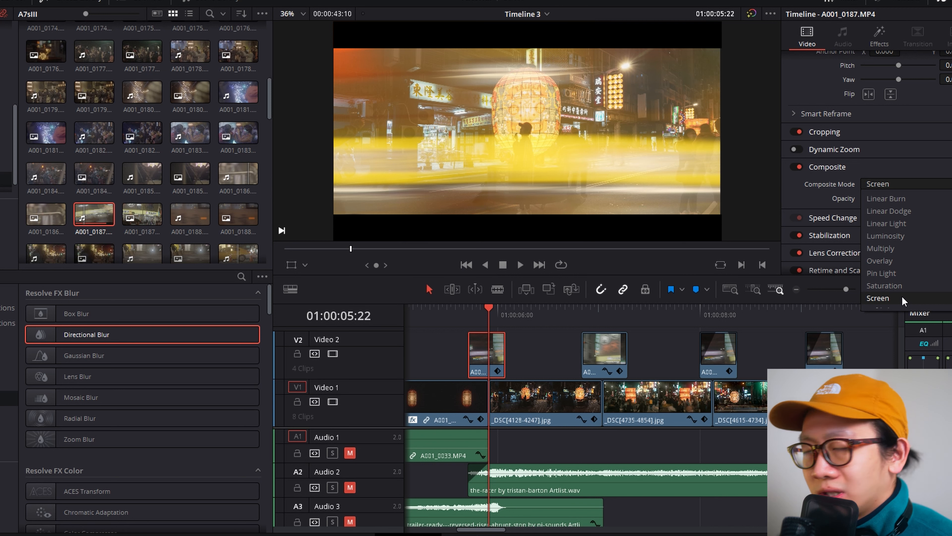
{"action": "scroll", "coordinate": [909, 259], "scroll_direction": "up", "scroll_amount": 5}
Step frame by frame through the Screen-mode whip-pan overlay to examine how it covers the cut between the lantern shots.
{"action": "left_click", "coordinate": [464, 307]}
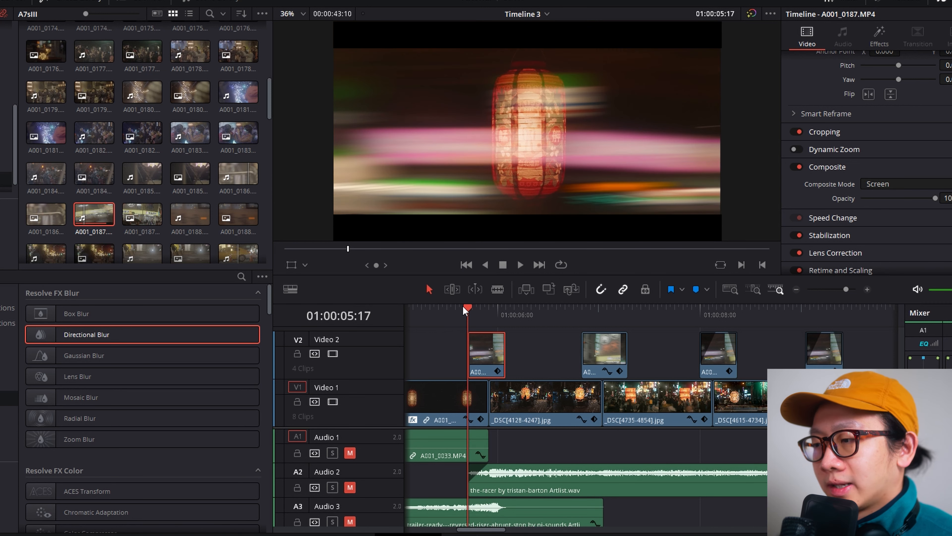
{"action": "left_click", "coordinate": [463, 306]}
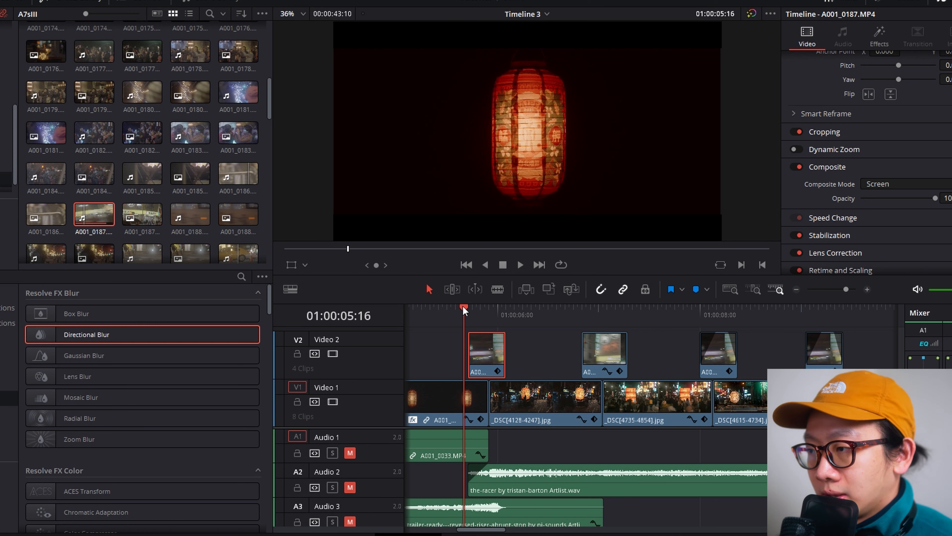
{"action": "key", "text": "Right"}
{"action": "key", "text": "Right"}
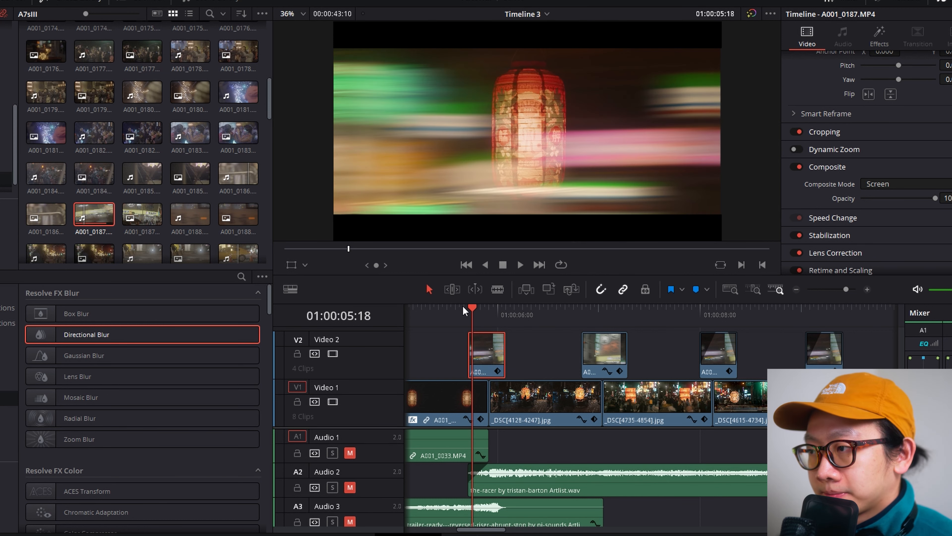
{"action": "key", "text": "Right"}
{"action": "key", "text": "Right"}
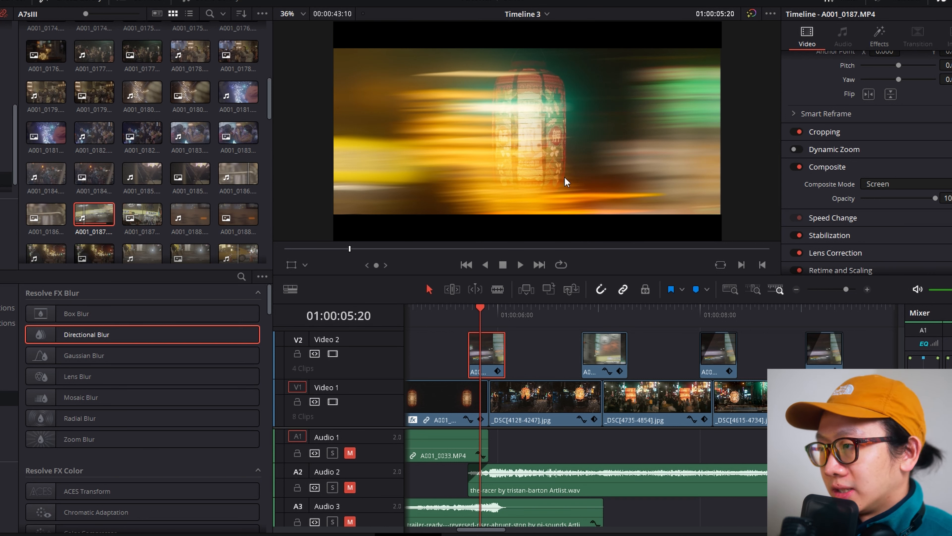
{"action": "key", "text": "Right"}
{"action": "key", "text": "Right"}
{"action": "key", "text": "Right"}
{"action": "key", "text": "Right"}
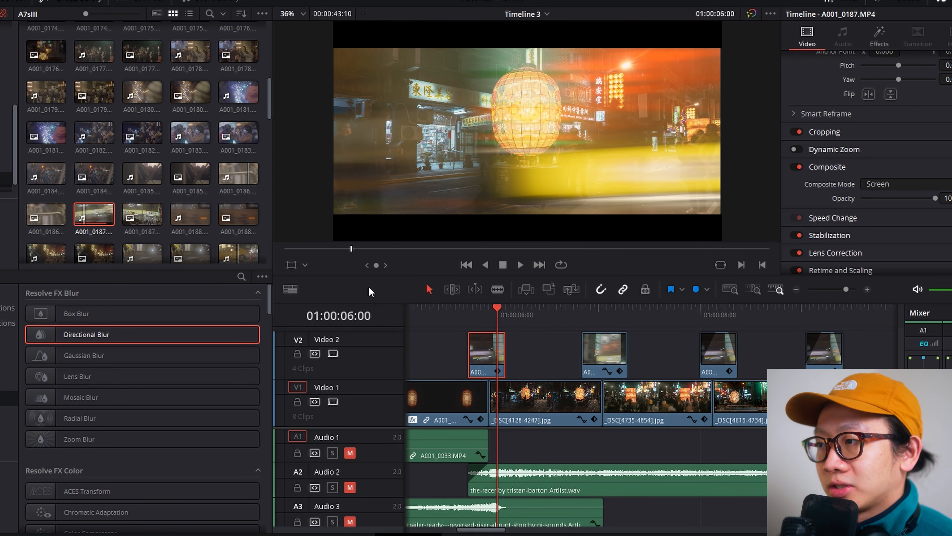
{"action": "key", "text": "Right"}
{"action": "key", "text": "Right"}
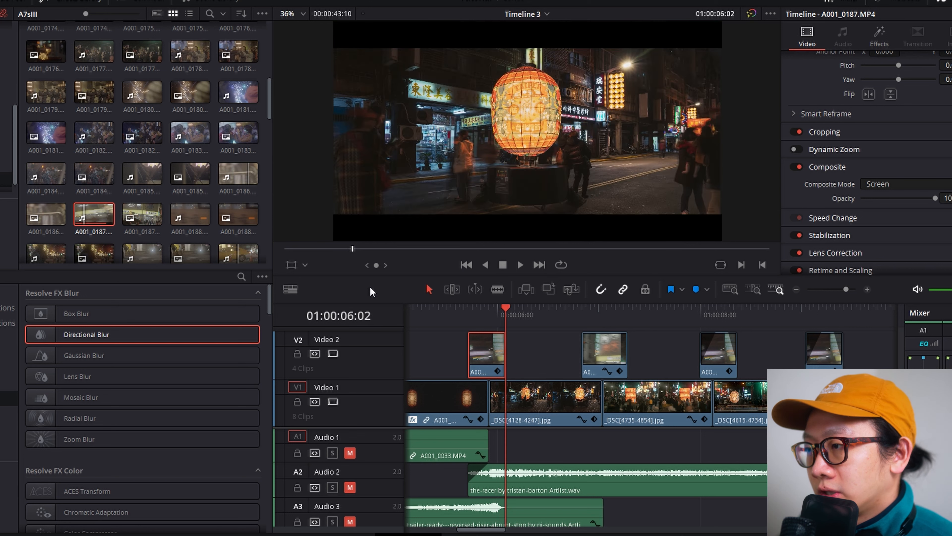
{"action": "key", "text": "Left"}
{"action": "key", "text": "Left"}
{"action": "key", "text": "Left"}
{"action": "key", "text": "Left"}
{"action": "key", "text": "Left"}
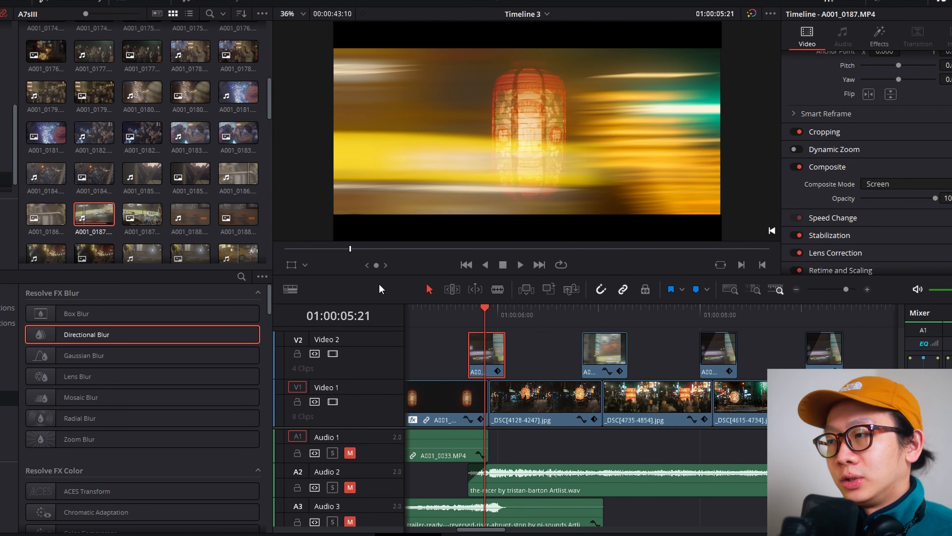
{"action": "key", "text": "Right"}
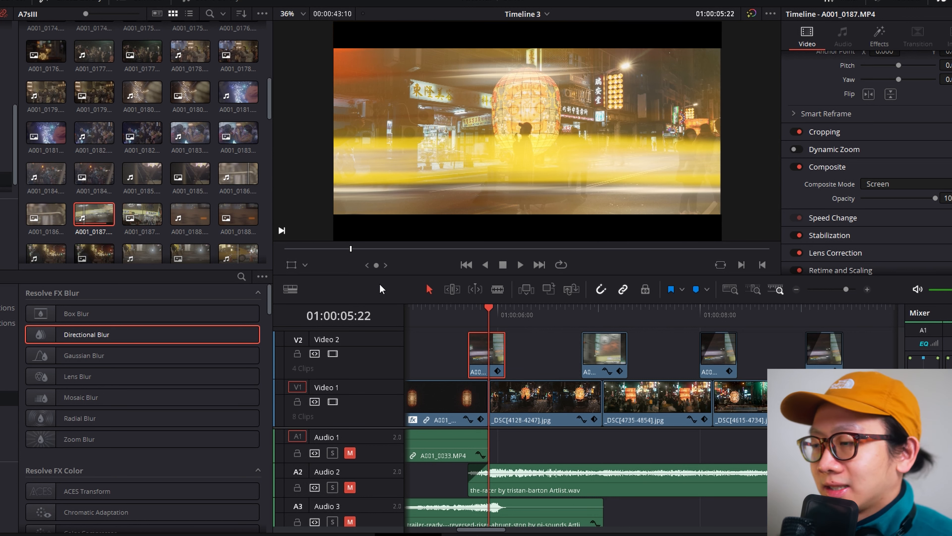
Play the first lantern transition from shortly before the whip-pan overlay to review it at normal speed.
{"action": "left_click", "coordinate": [459, 314]}
{"action": "key", "text": "space"}
{"action": "left_click", "coordinate": [457, 312]}
{"action": "key", "text": "space"}
Set the first whip-pan overlay's composite mode to Normal and fade it in from its start up to the lantern cut.
{"action": "left_click", "coordinate": [488, 314]}
{"action": "left_click", "coordinate": [900, 184]}
{"action": "left_click", "coordinate": [880, 198]}
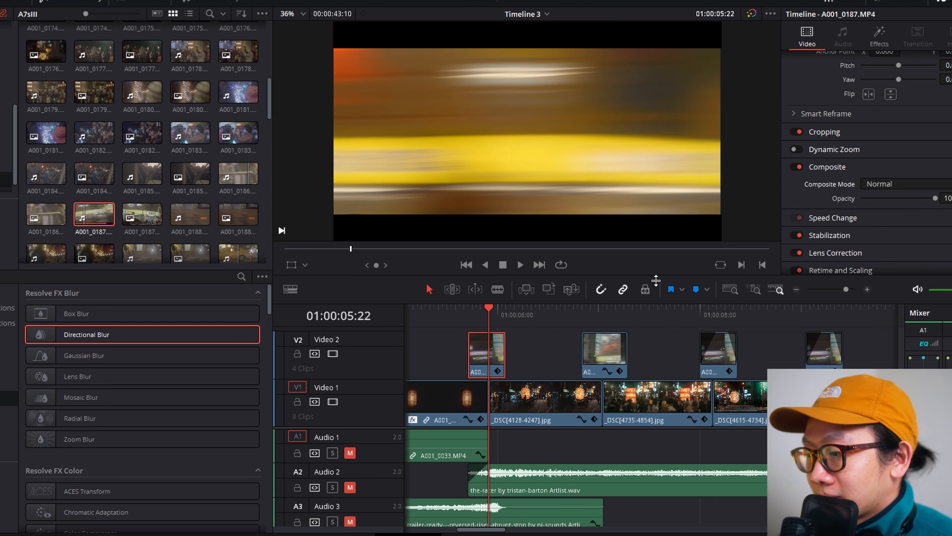
{"action": "left_click_drag", "start_coordinate": [470, 334], "coordinate": [489, 335]}
Step frame by frame through the Normal-mode overlay to check its fade-in over the first lantern up to the cut.
{"action": "left_click", "coordinate": [463, 316]}
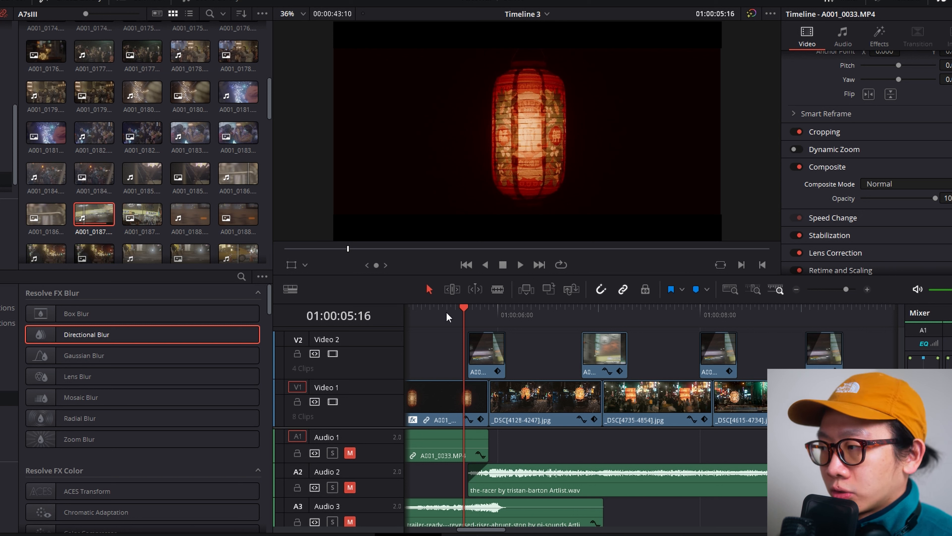
{"action": "key", "text": "Right"}
{"action": "key", "text": "Right"}
{"action": "key", "text": "Right"}
{"action": "key", "text": "Right"}
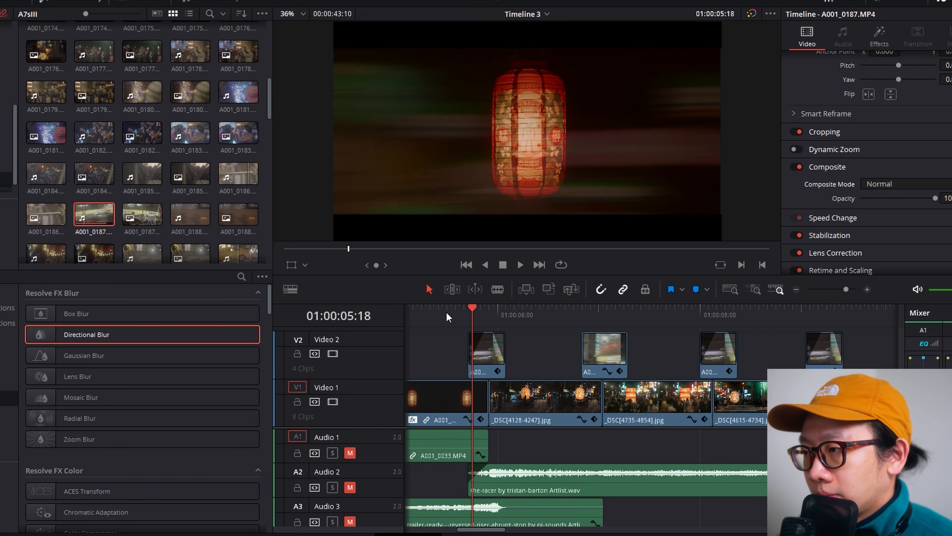
{"action": "key", "text": "Right"}
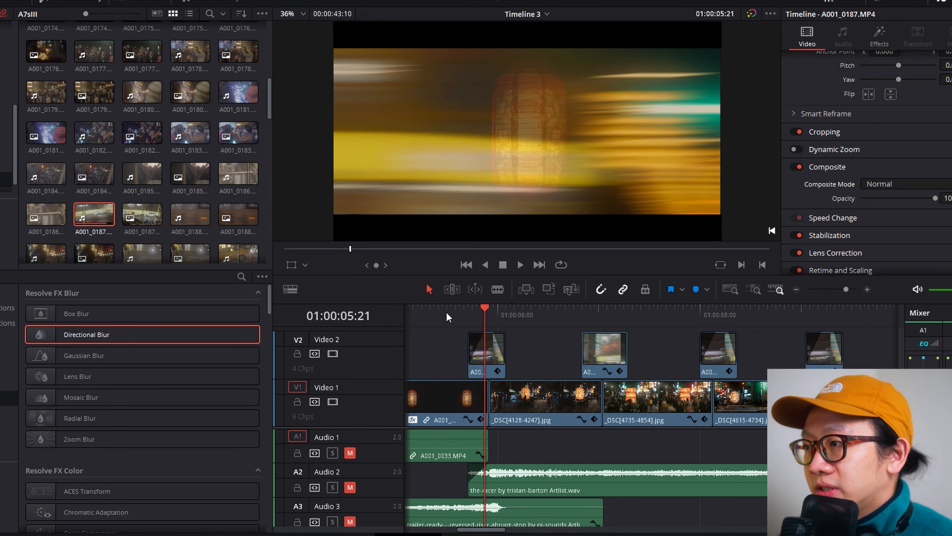
{"action": "key", "text": "Right"}
{"action": "key", "text": "Left"}
{"action": "key", "text": "Left"}
{"action": "key", "text": "Left"}
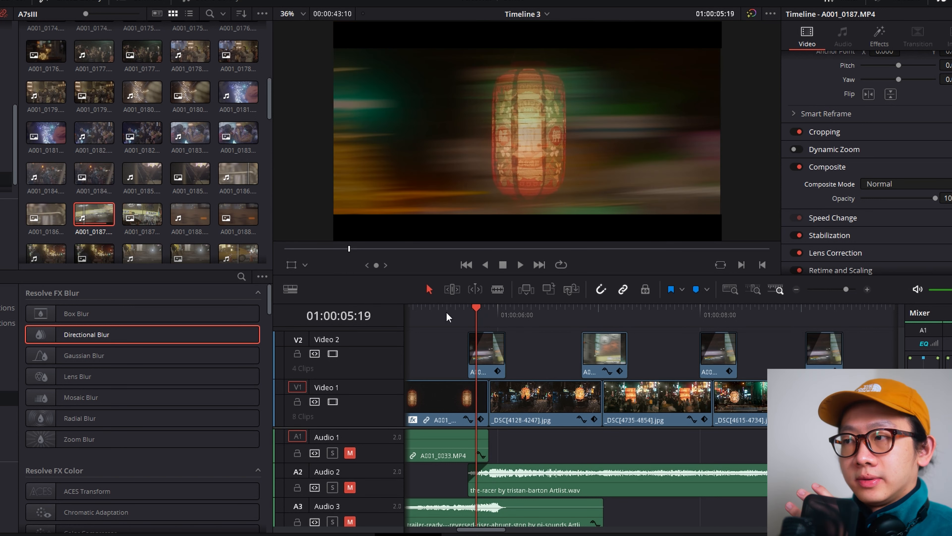
{"action": "key", "text": "Right"}
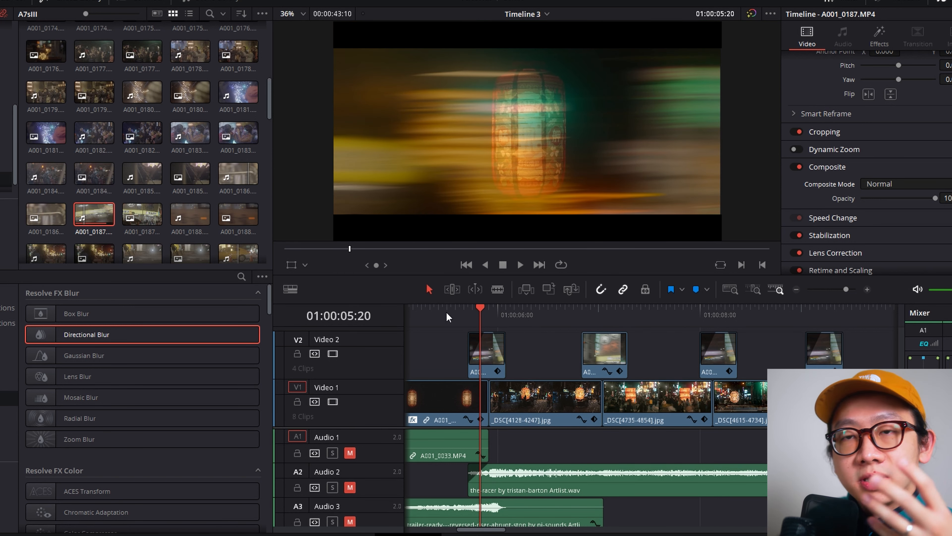
{"action": "key", "text": "Right"}
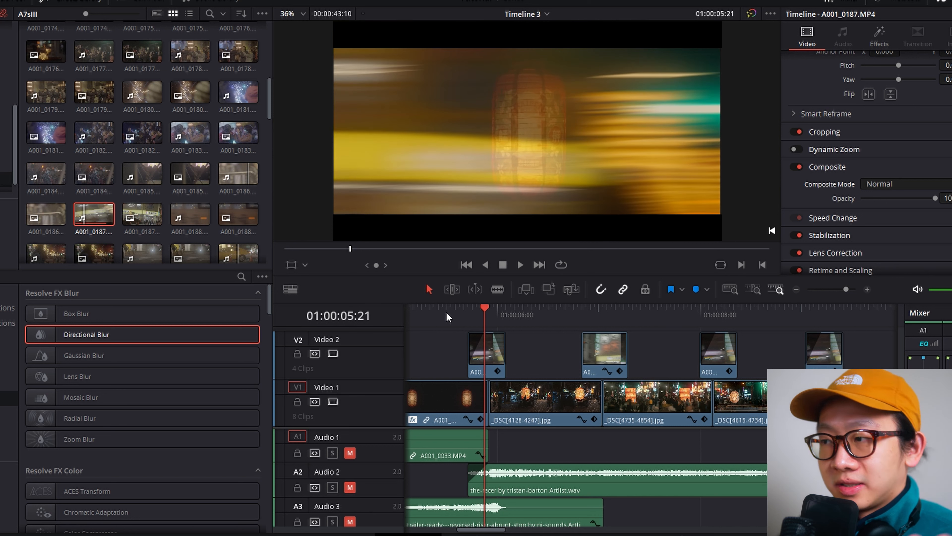
{"action": "key", "text": "Right"}
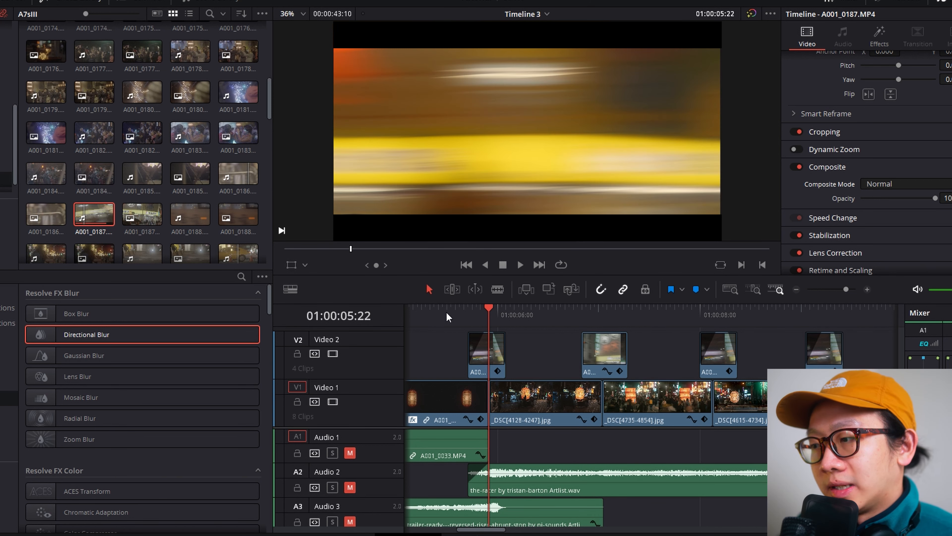